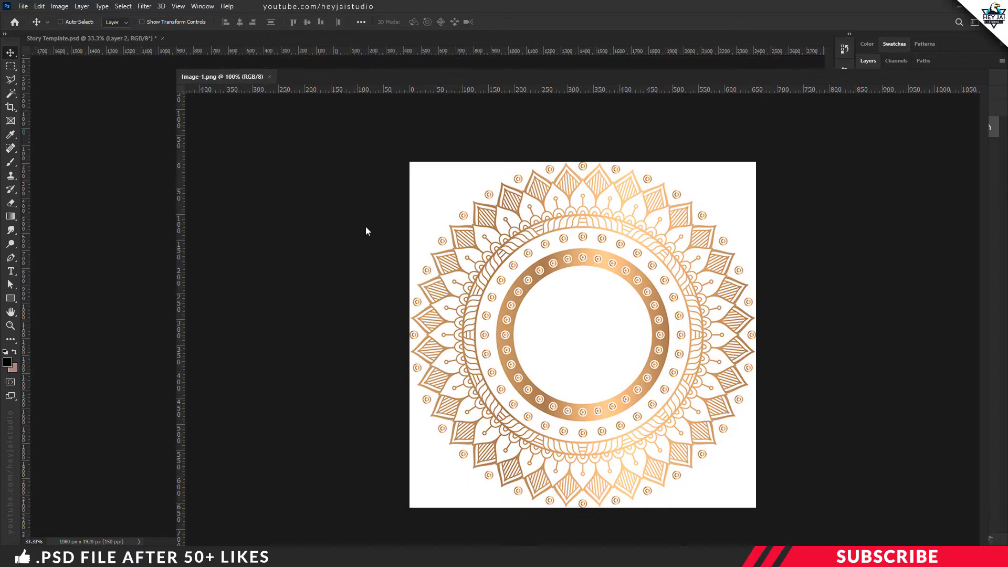
# Copy the mandala from Image-1.png into the story template, centre it below the pot illustration, and check its alignment against the guides
pyautogui.click(529, 77)
pyautogui.moveTo(509, 428); pyautogui.dragTo(441, 362)
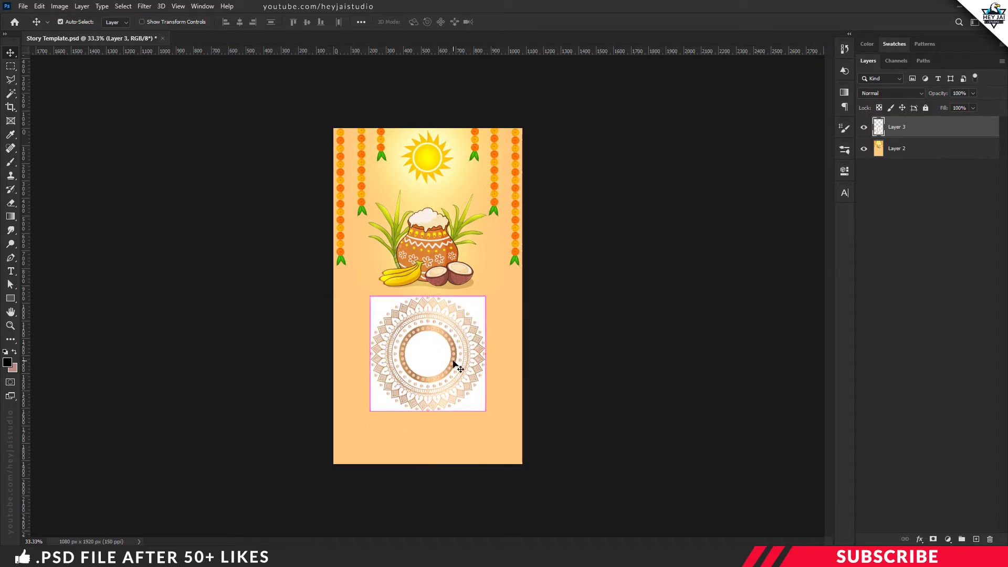
pyautogui.hotkey('ctrl', ';')
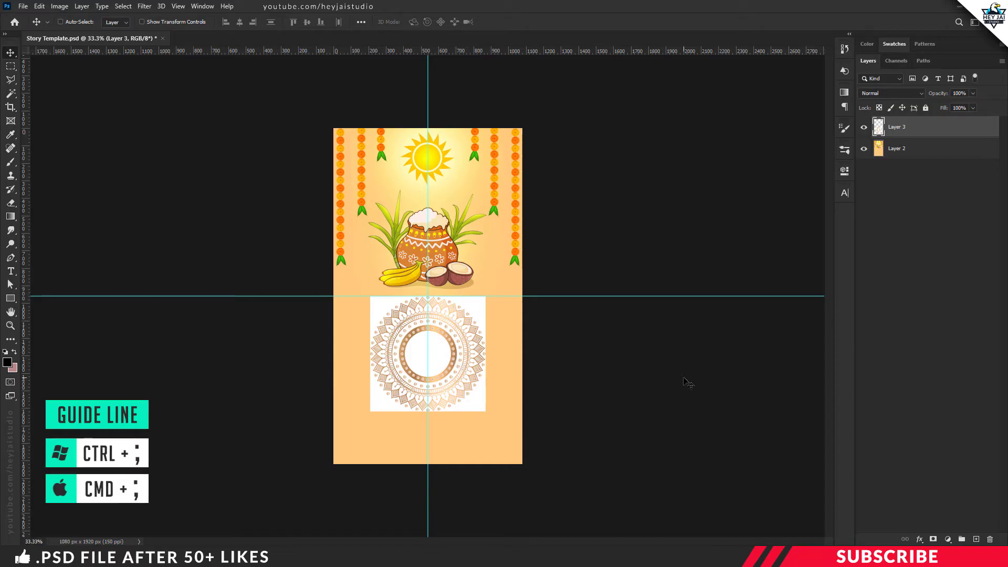
pyautogui.hotkey('ctrl', ';')
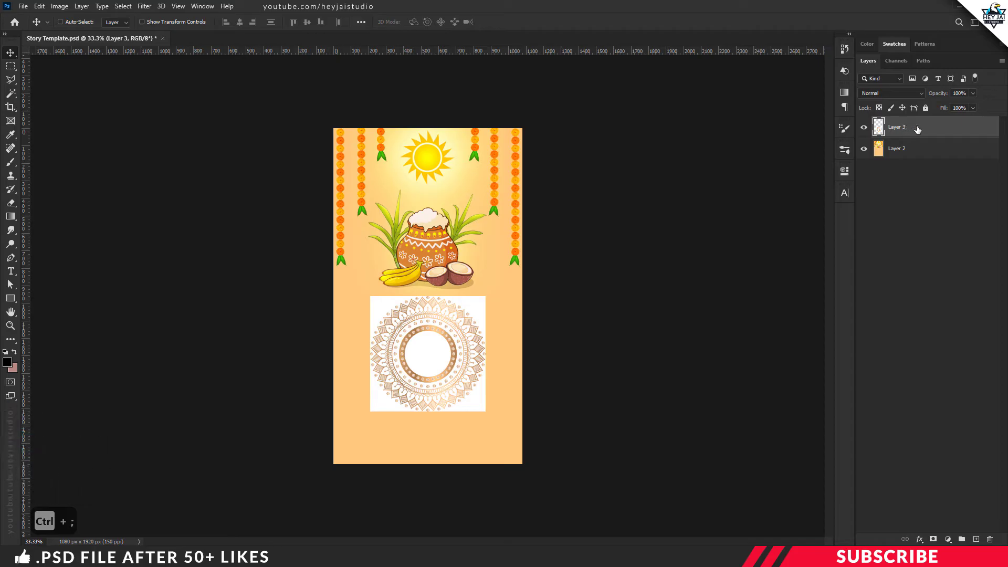
# Set the mandala layer's blend mode to Multiply
pyautogui.click(908, 95)
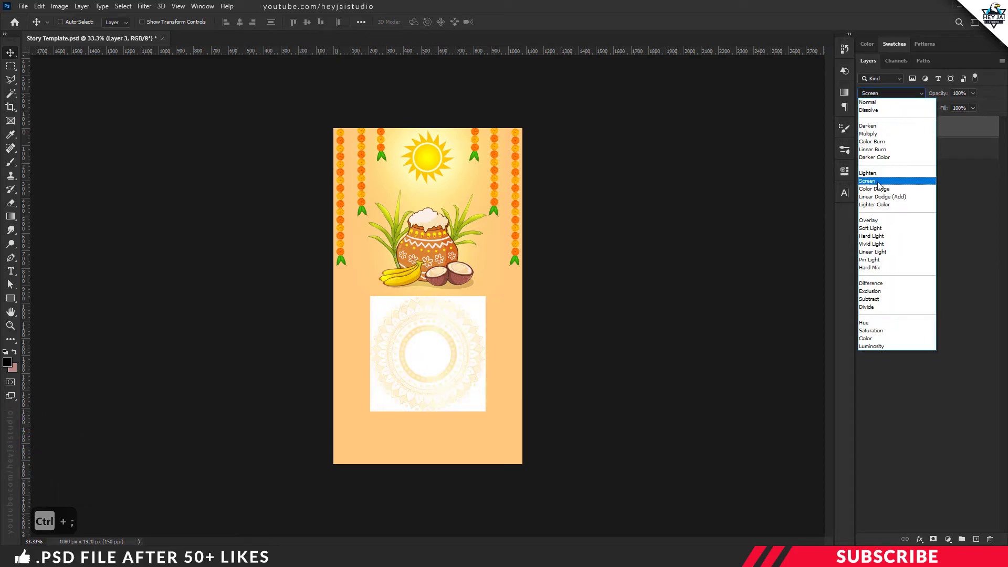
pyautogui.click(870, 135)
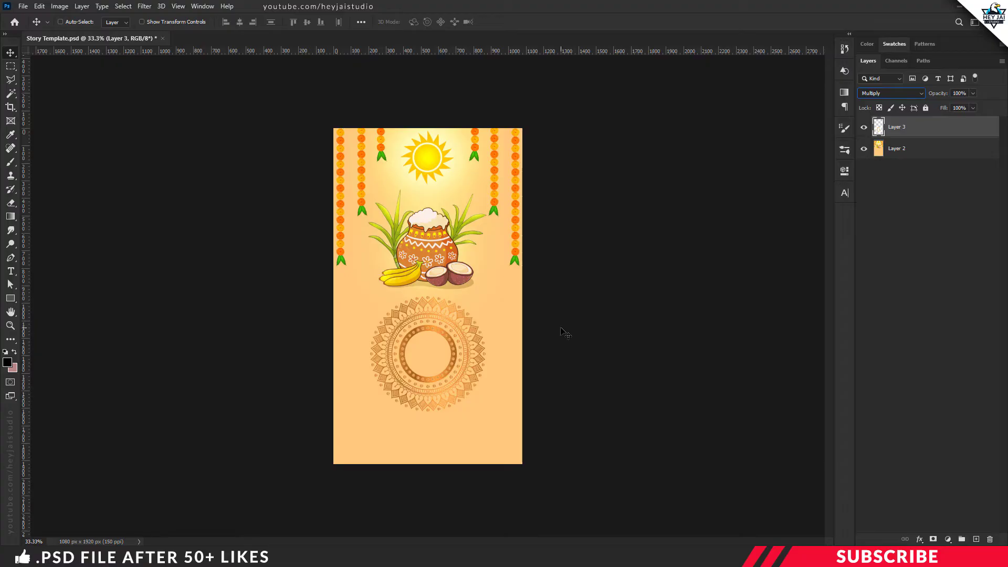
pyautogui.hotkey('ctrl', '=')
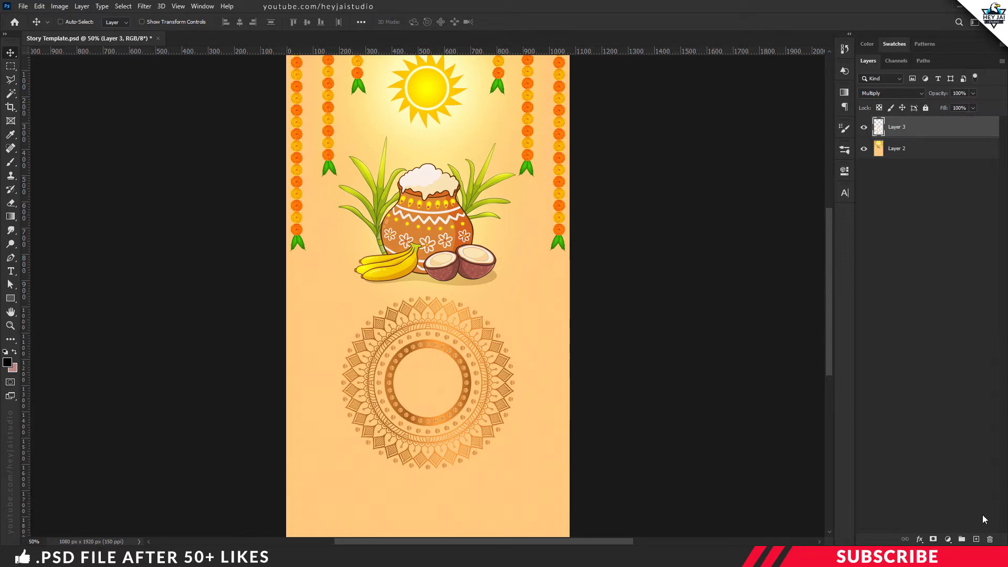
# Draw a black circle about 436 px in diameter over the mandala with the Ellipse tool on a new layer
pyautogui.click(977, 540)
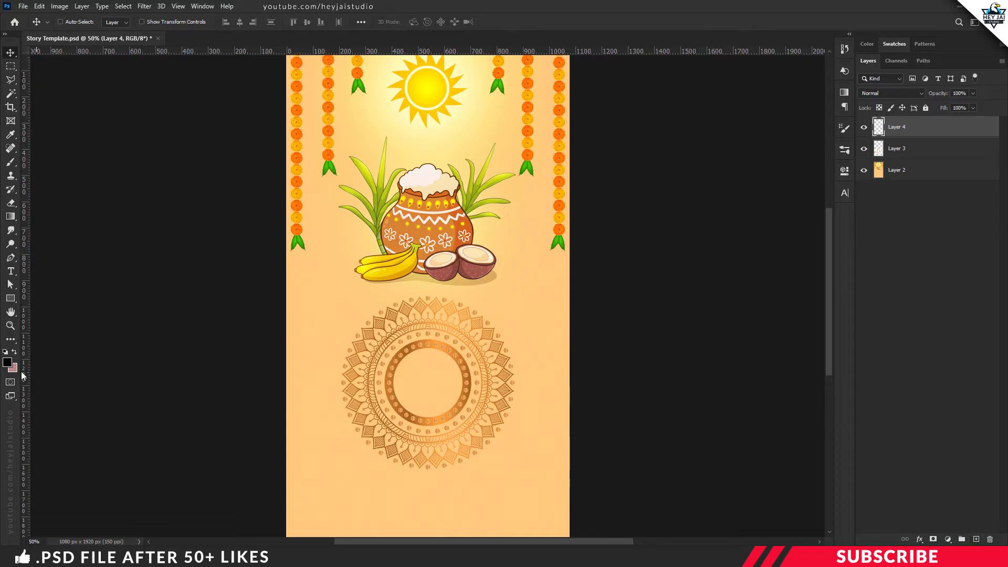
pyautogui.click(7, 362)
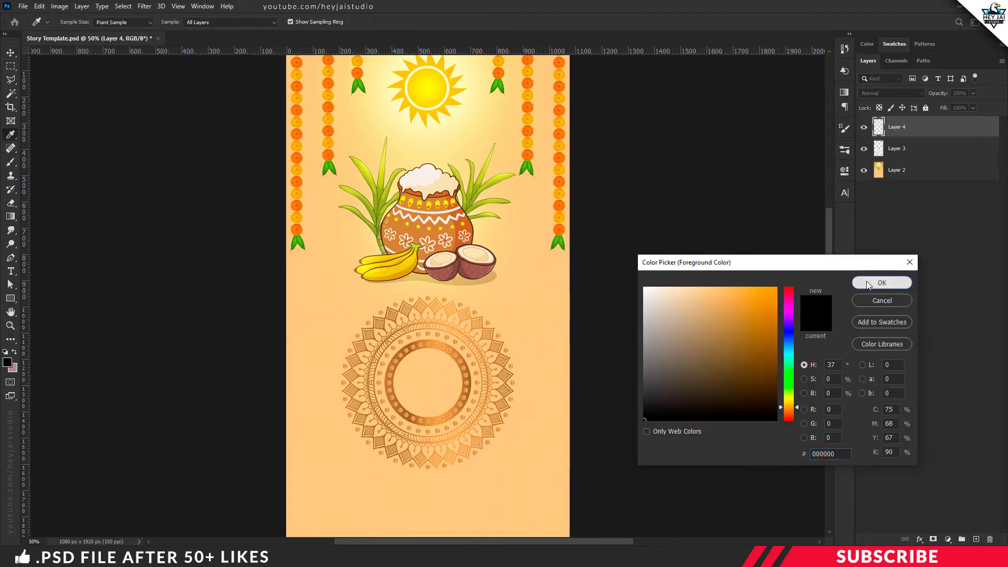
pyautogui.click(877, 280)
pyautogui.click(11, 298)
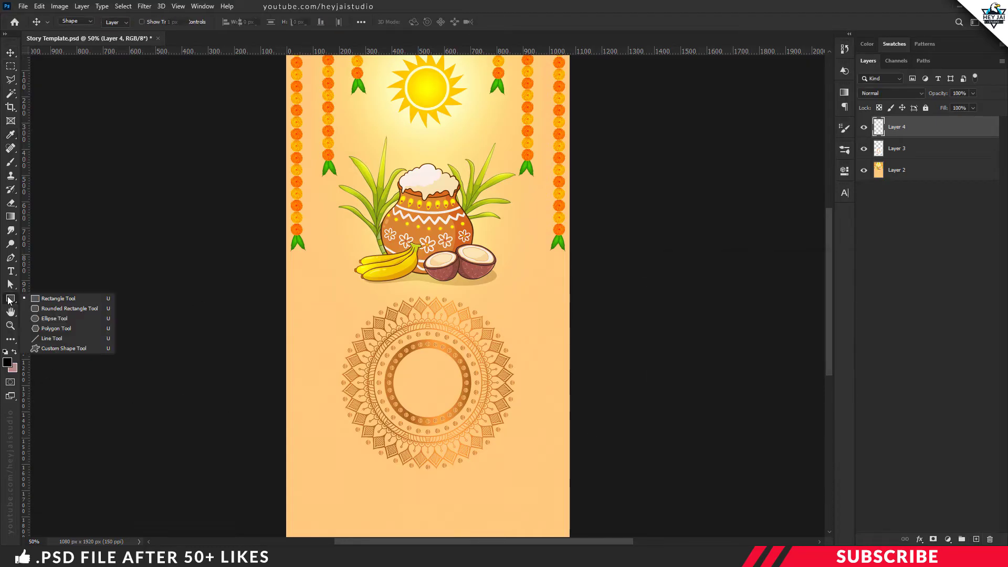
pyautogui.click(61, 321)
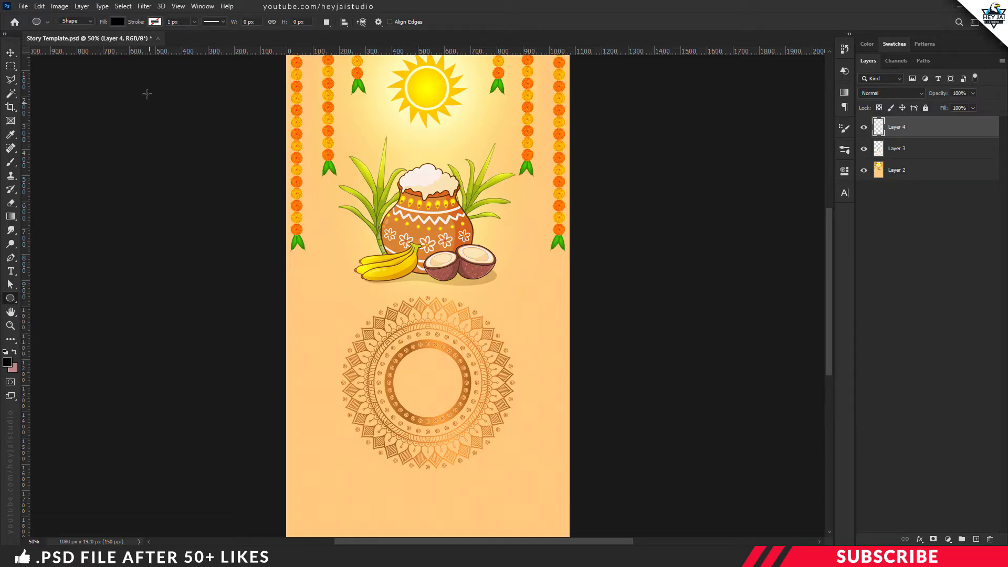
pyautogui.press('u')
pyautogui.moveTo(394, 339); pyautogui.dragTo(505, 449)
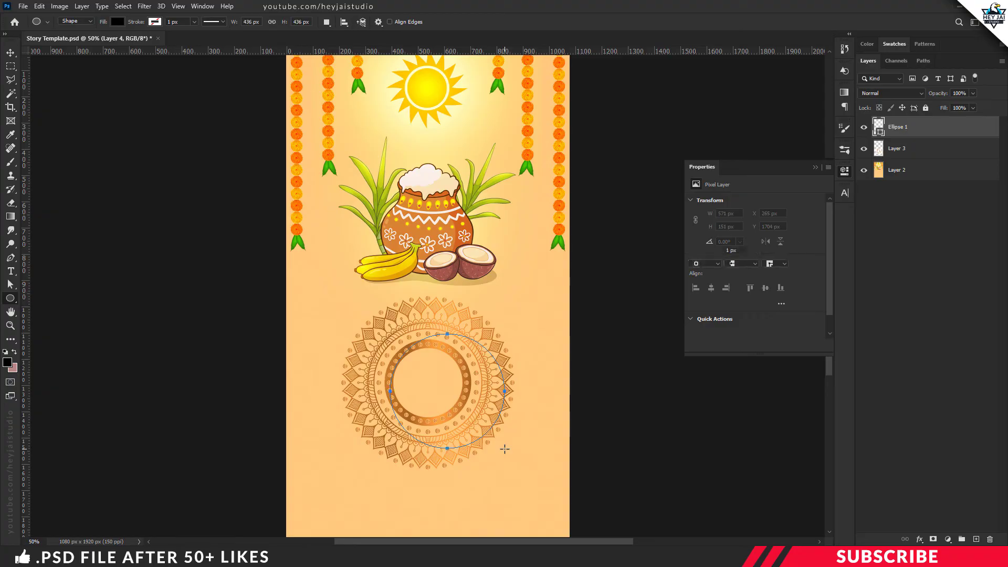
# Move the black circle so it is centred on the mandala
pyautogui.press('v')
pyautogui.moveTo(482, 409); pyautogui.dragTo(462, 402)
pyautogui.hotkey('ctrl', '=')
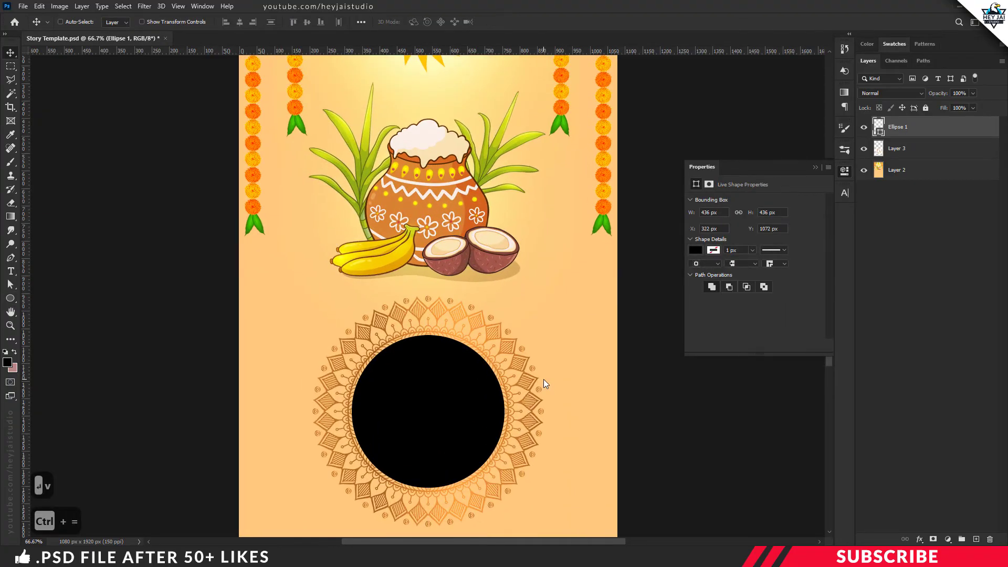
pyautogui.hotkey('ctrl', '-')
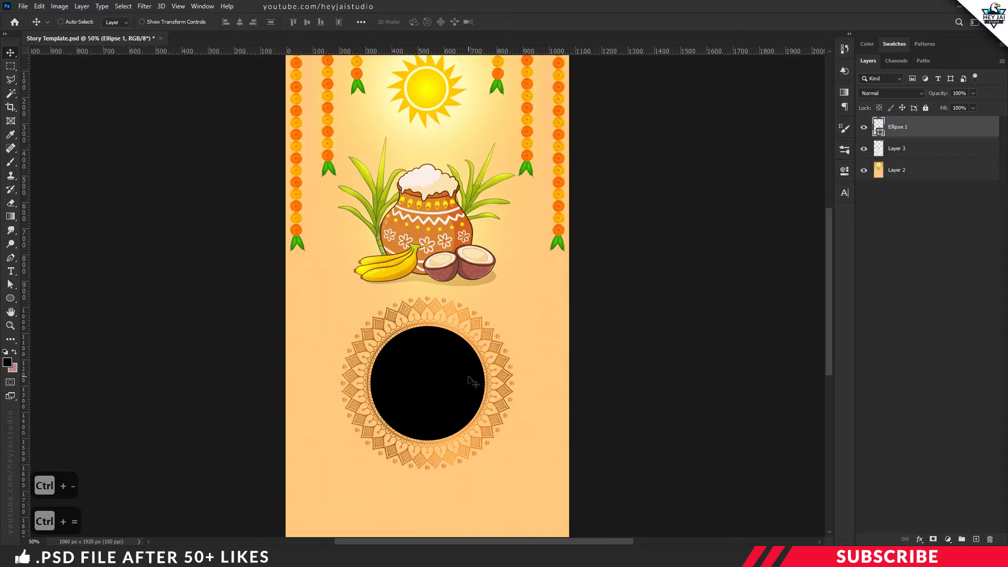
# Switch to the Project File folder and open Model-image with Adobe Photoshop 2020
pyautogui.hotkey('alt', 'Tab')
pyautogui.click(331, 322)
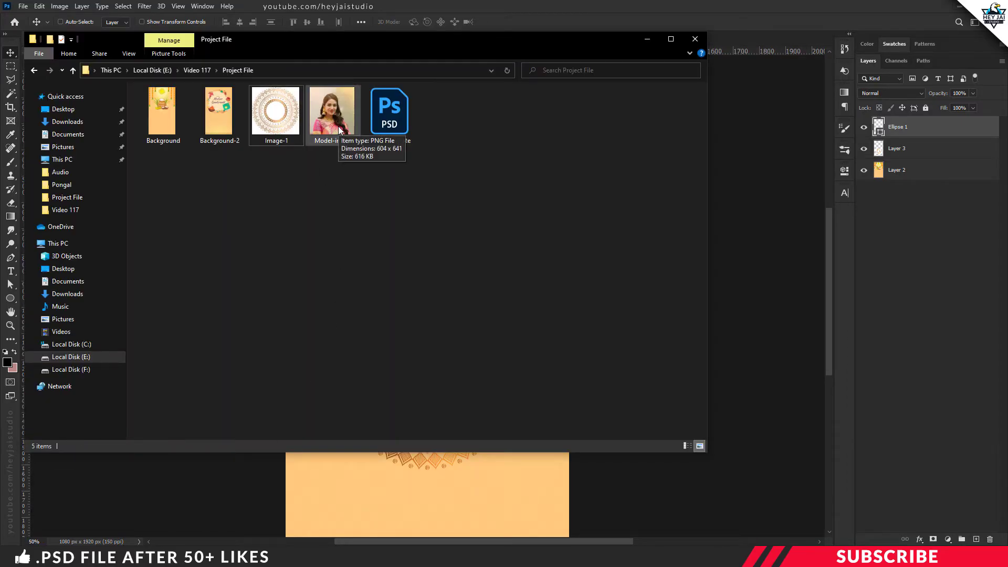
pyautogui.rightClick(338, 127)
pyautogui.moveTo(387, 303)
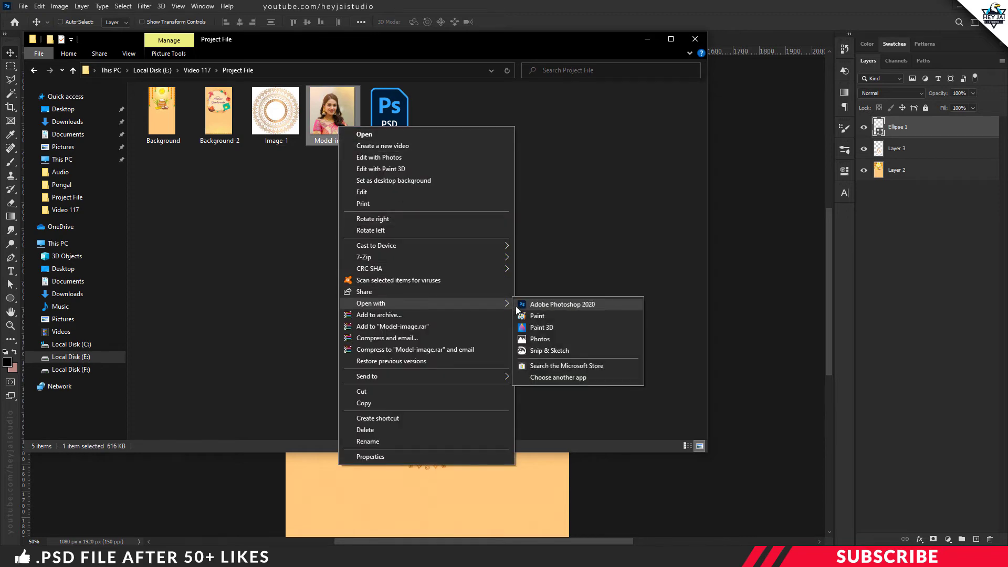
pyautogui.click(526, 303)
# Copy the portrait from Model-image.png into the story template and close the source image
pyautogui.moveTo(270, 34); pyautogui.dragTo(383, 185)
pyautogui.moveTo(535, 229); pyautogui.dragTo(541, 236)
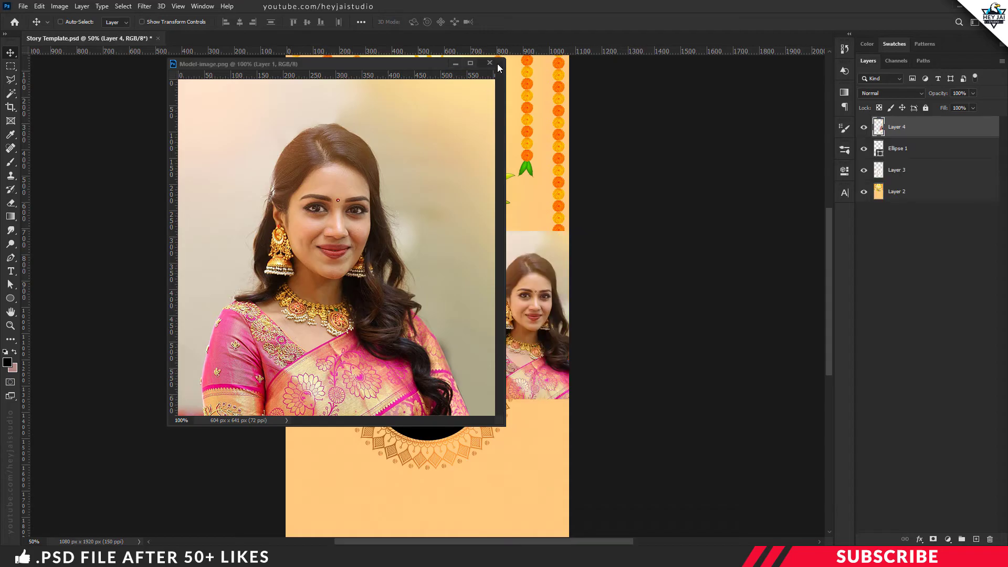
pyautogui.click(490, 63)
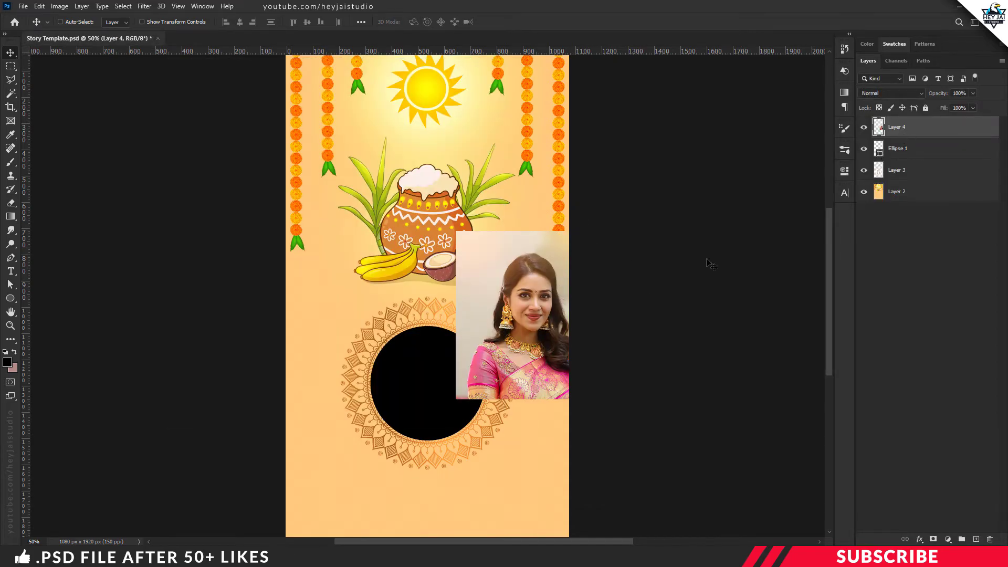
# Position the portrait over the black circle and clip it to the circle with a clipping mask
pyautogui.moveTo(573, 290); pyautogui.dragTo(472, 358)
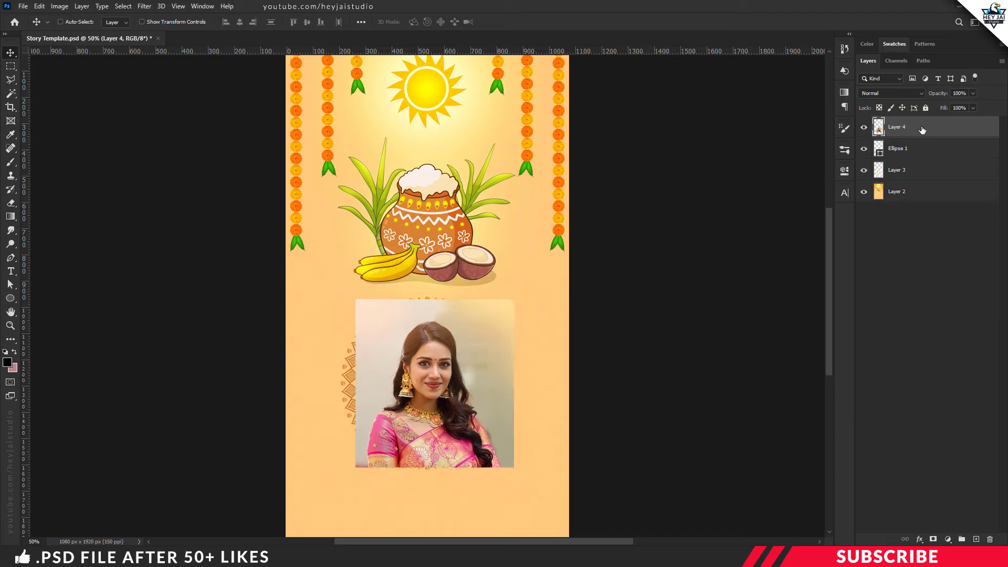
pyautogui.rightClick(921, 132)
pyautogui.click(851, 307)
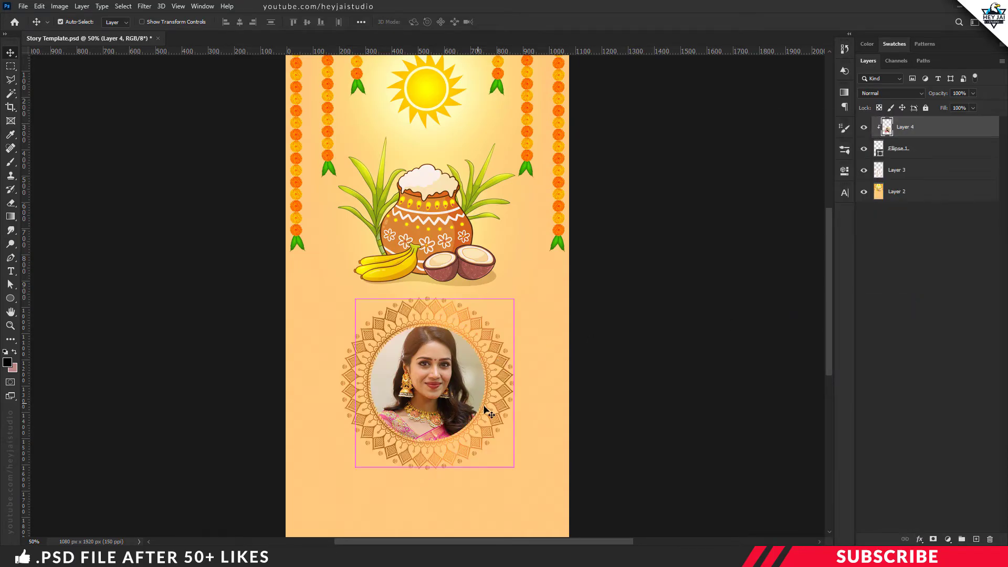
# Scale the clipped portrait to about 87% with Free Transform and centre it within the circle
pyautogui.hotkey('ctrl', 't')
pyautogui.moveTo(514, 467); pyautogui.dragTo(475, 434)
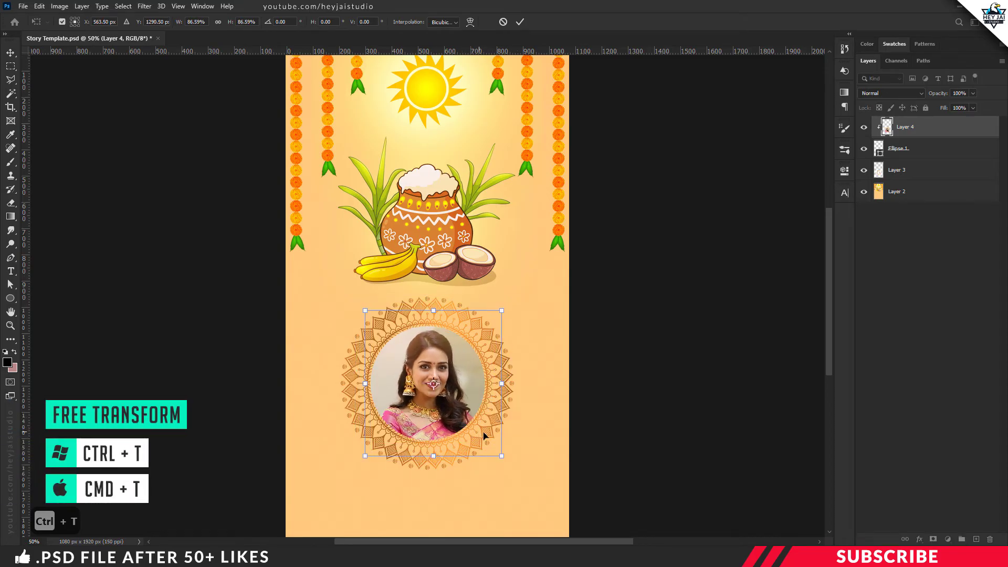
pyautogui.press('Return')
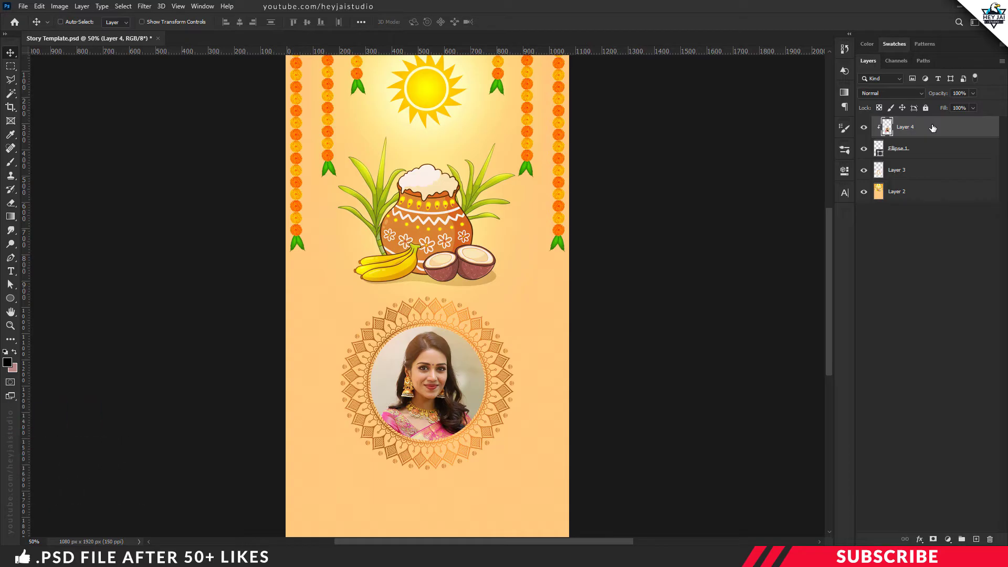
# Rename the bottom artwork layer as Backgound and the mandala layer as Design
pyautogui.keyDown('ctrl'); pyautogui.click(680, 292); pyautogui.keyUp('ctrl')
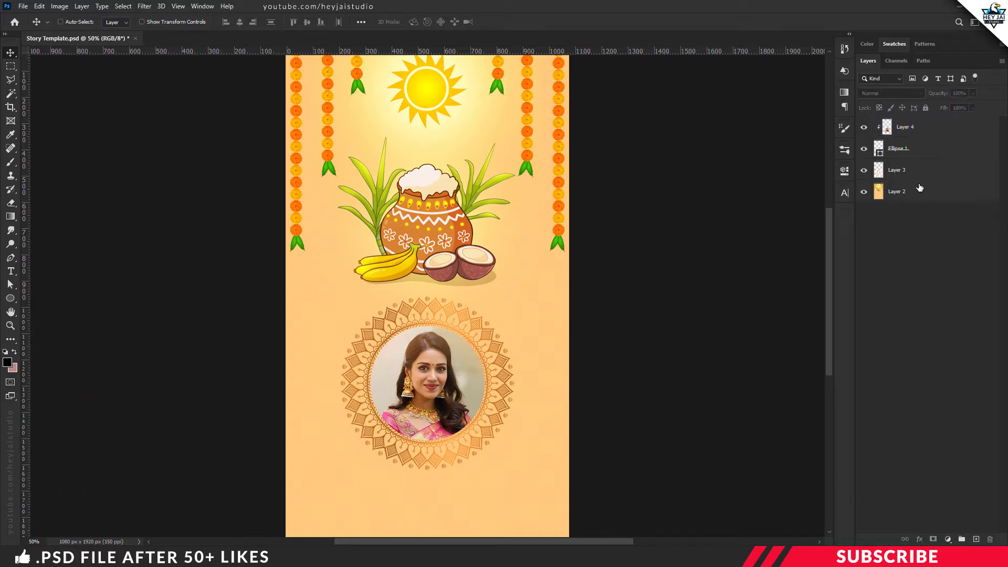
pyautogui.doubleClick(903, 193)
pyautogui.write('Backgound')
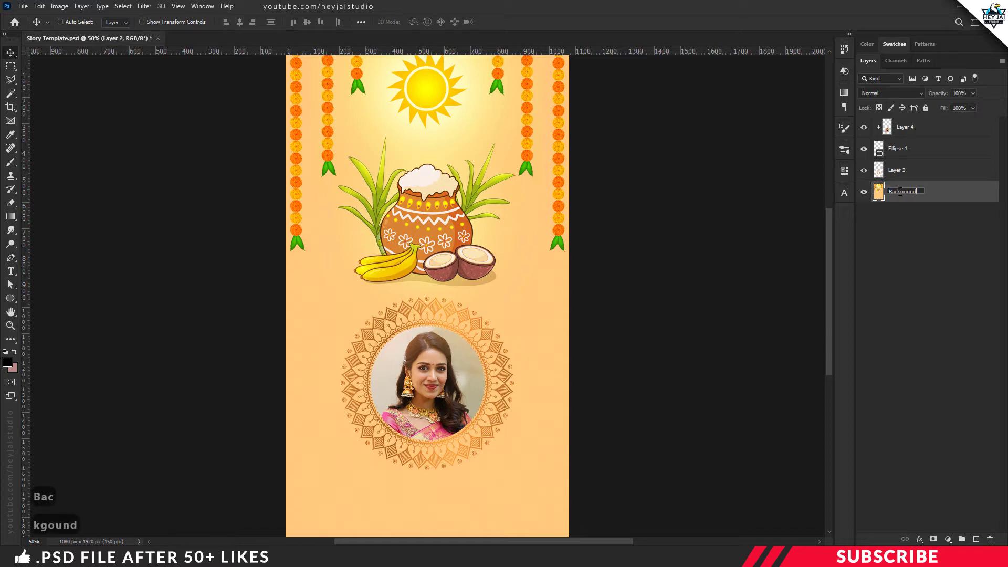
pyautogui.doubleClick(900, 169)
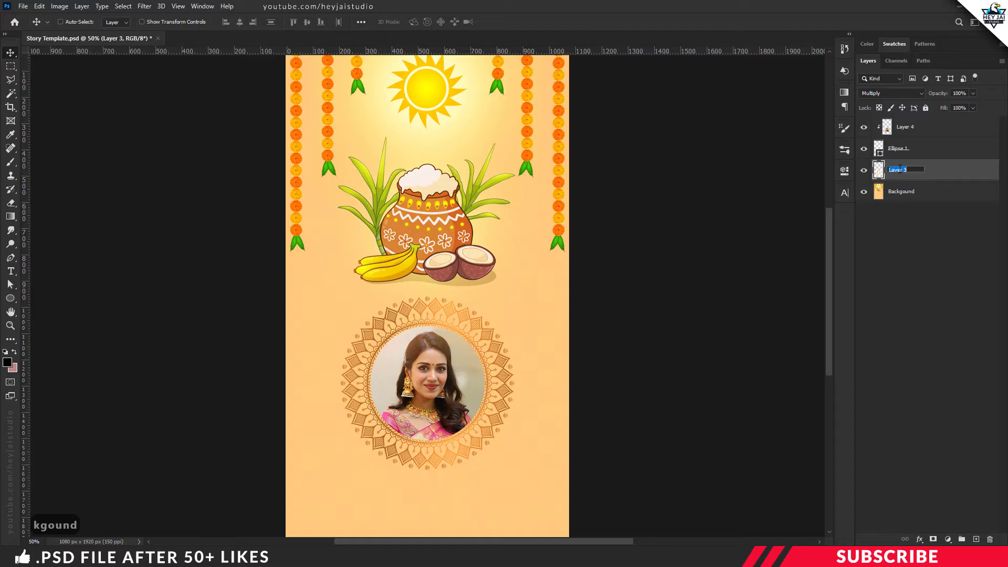
pyautogui.write('Designs')
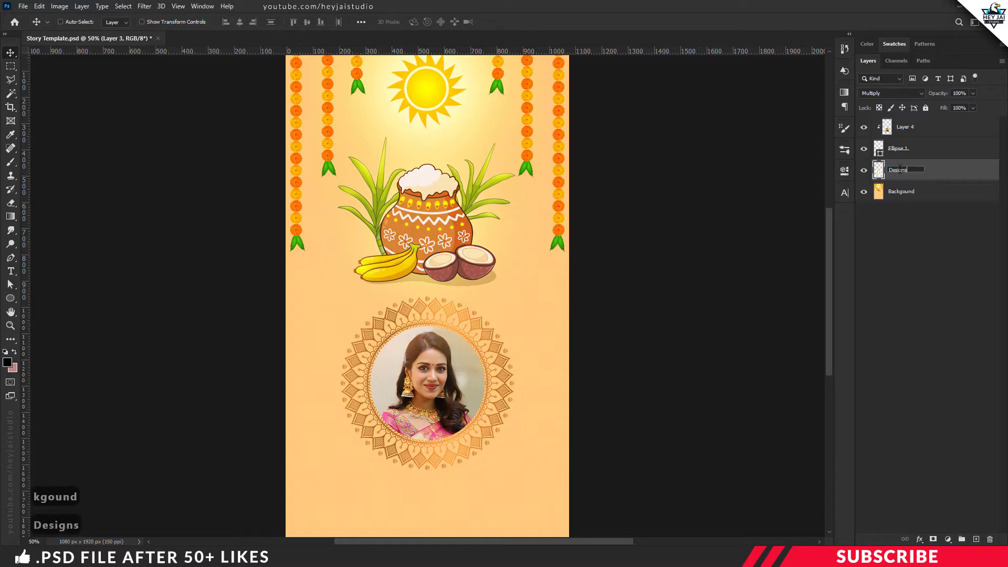
pyautogui.press('BackSpace')
pyautogui.click(944, 172)
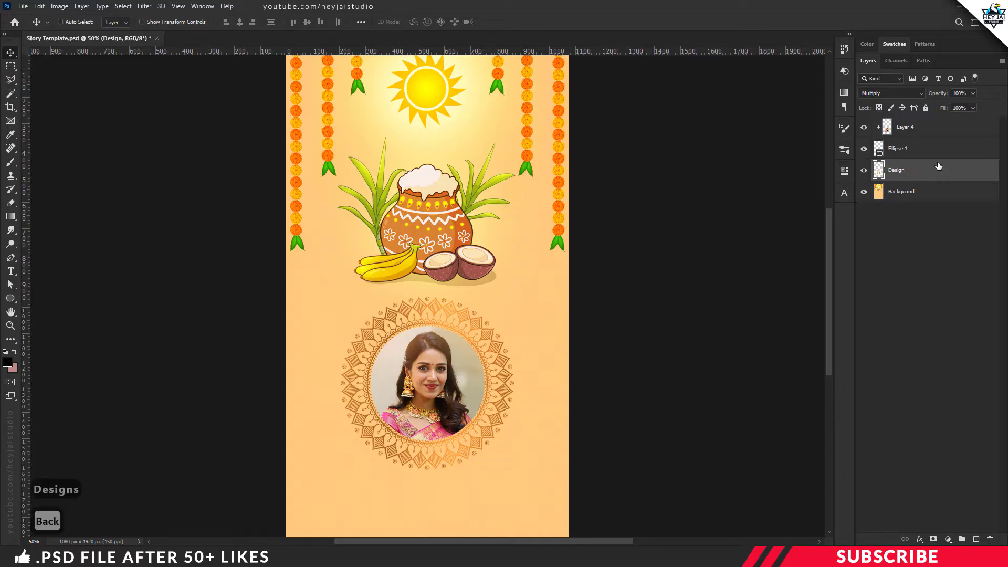
# Rename the circle layer as Shape and the clipped portrait layer as Image
pyautogui.doubleClick(902, 150)
pyautogui.write('Shape')
pyautogui.doubleClick(908, 126)
pyautogui.write('Image')
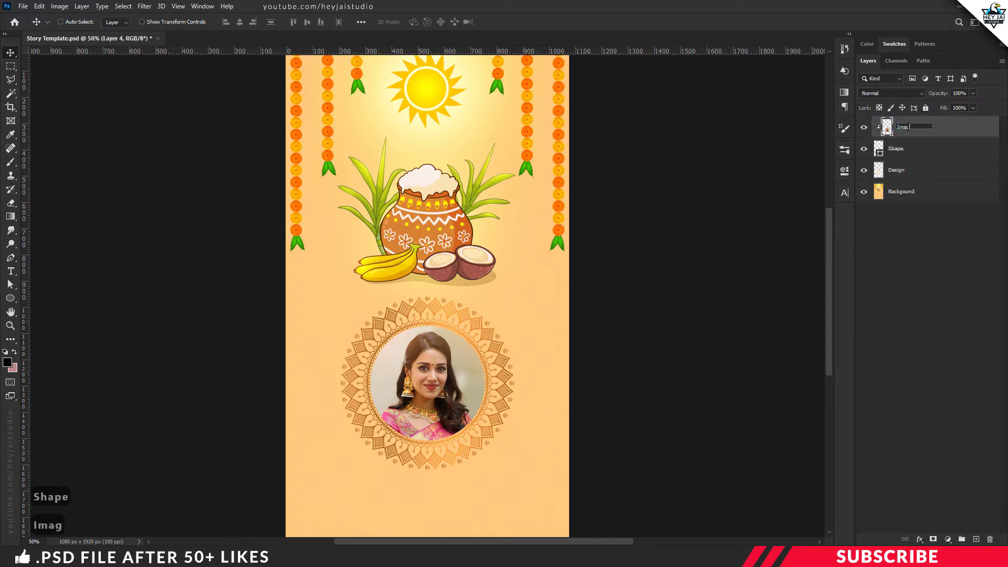
pyautogui.click(939, 136)
pyautogui.click(928, 154)
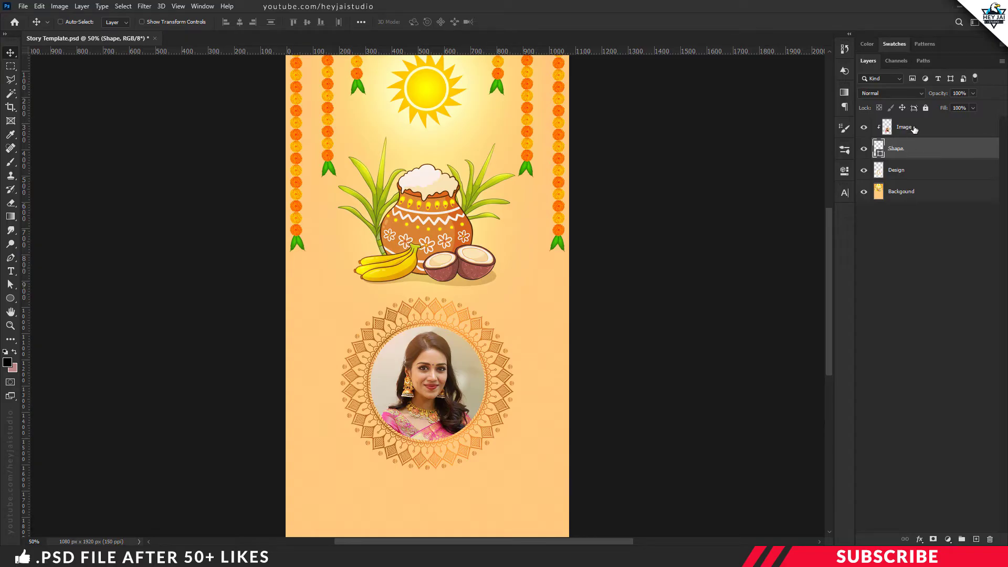
# Merge the Image and Shape layers into one layer
pyautogui.click(914, 131)
pyautogui.keyDown('shift'); pyautogui.click(914, 148); pyautogui.keyUp('shift')
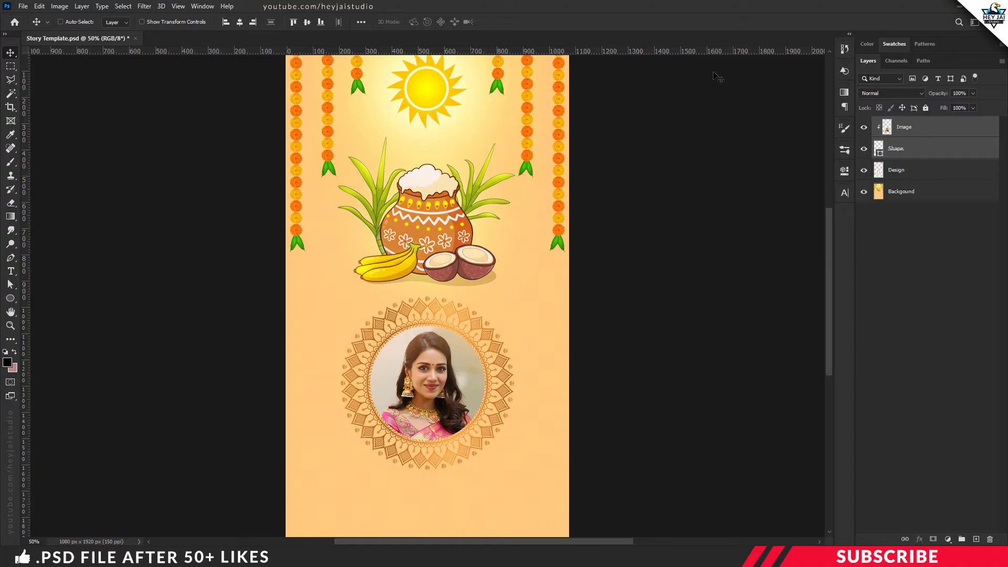
pyautogui.click(82, 6)
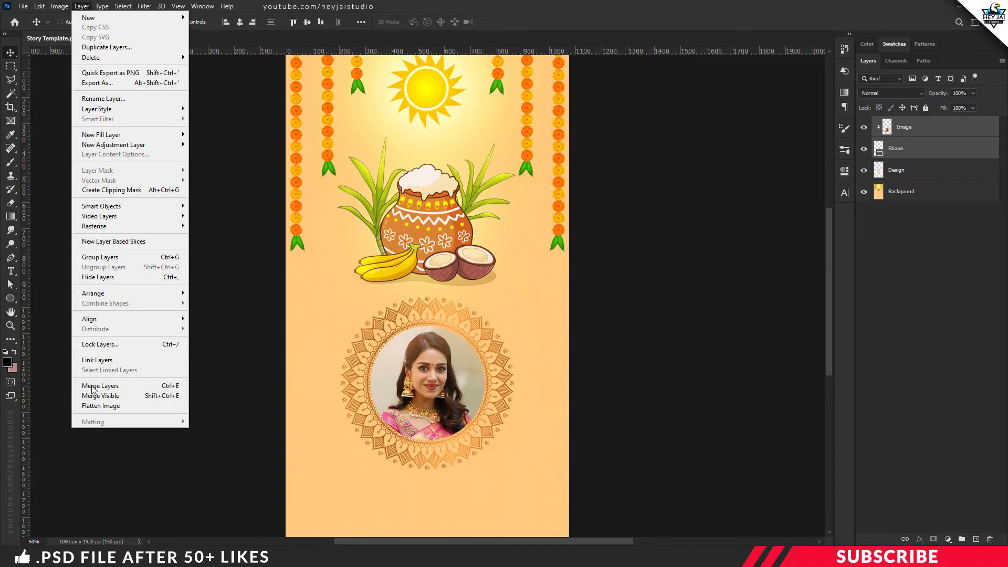
pyautogui.click(119, 389)
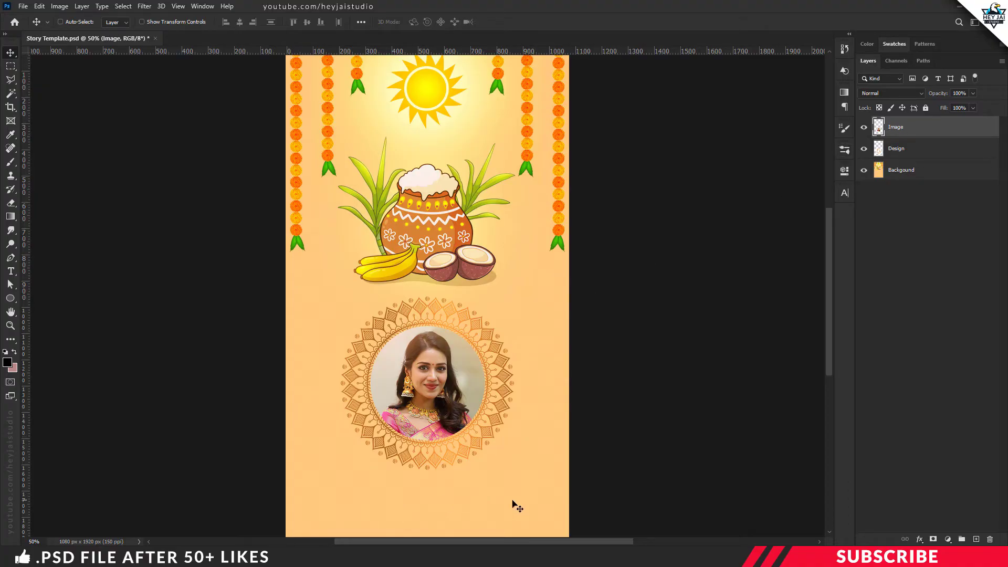
# Add a new layer above Image, set the foreground colour to pink #ff42eb, and activate the Type tool
pyautogui.click(975, 541)
pyautogui.click(9, 362)
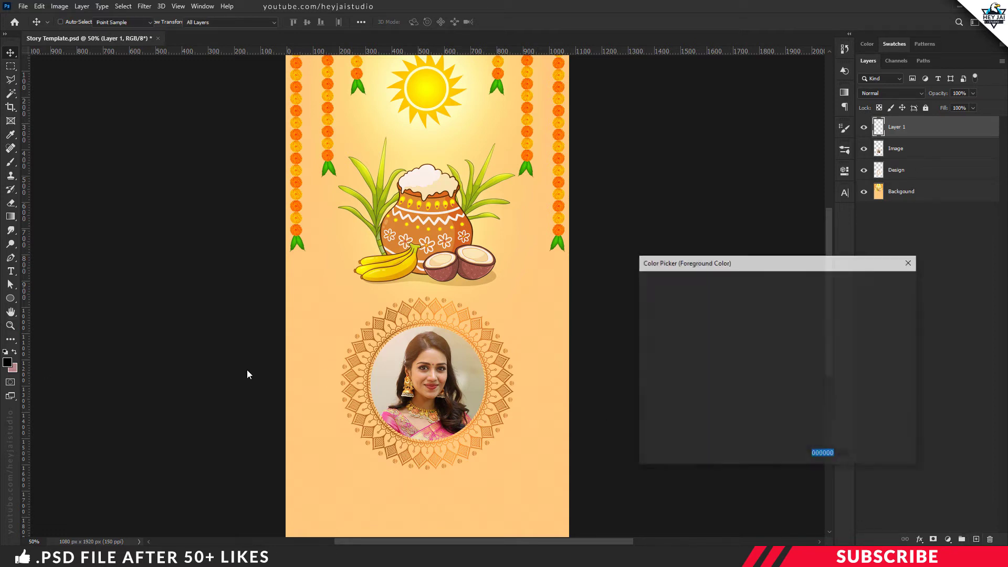
pyautogui.moveTo(747, 300); pyautogui.dragTo(743, 287)
pyautogui.click(787, 308)
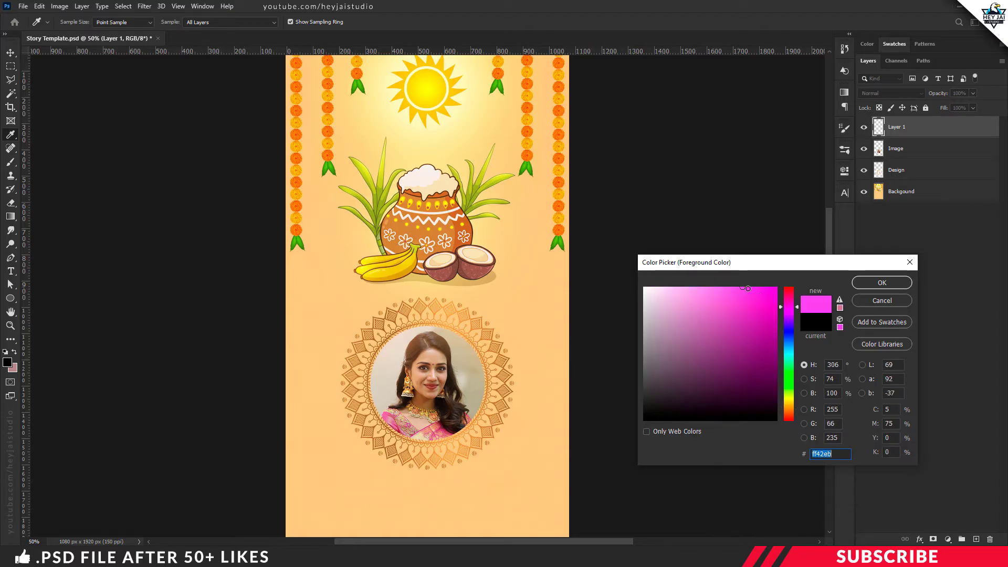
pyautogui.click(883, 283)
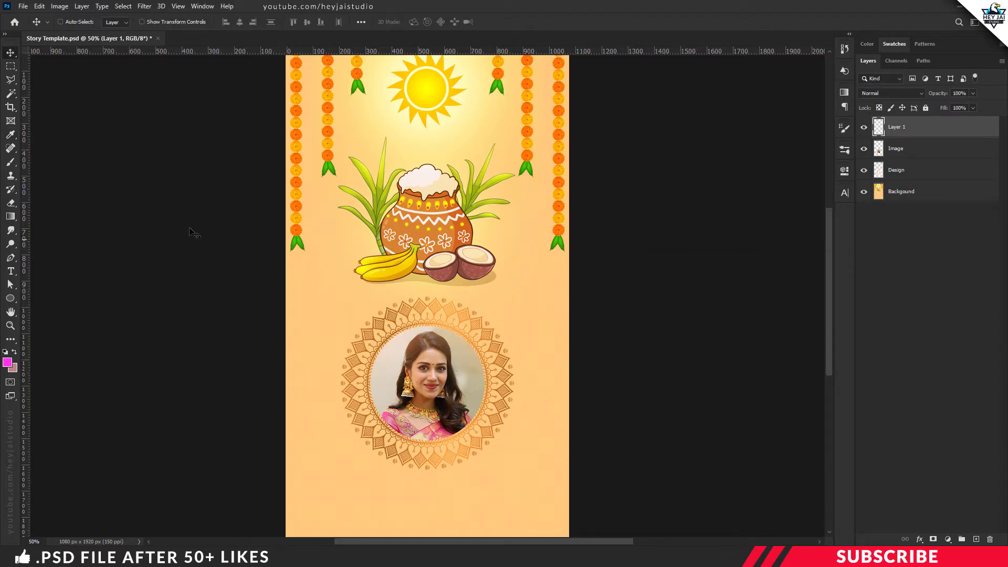
pyautogui.press('t')
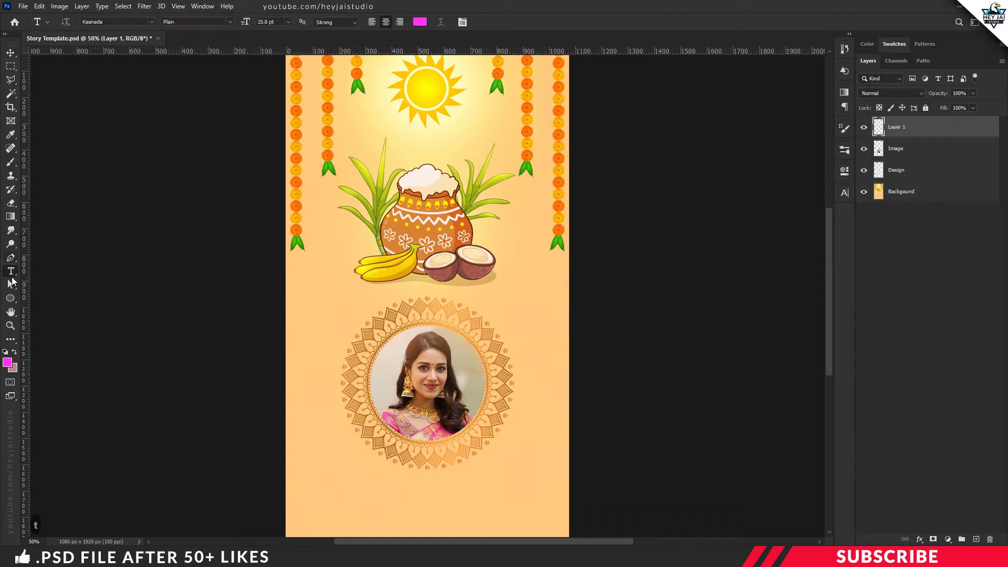
# Add the text "nghq;fy;" (பொங்கல்) centred below the mandala portrait and scale it to about 194%
pyautogui.click(375, 498)
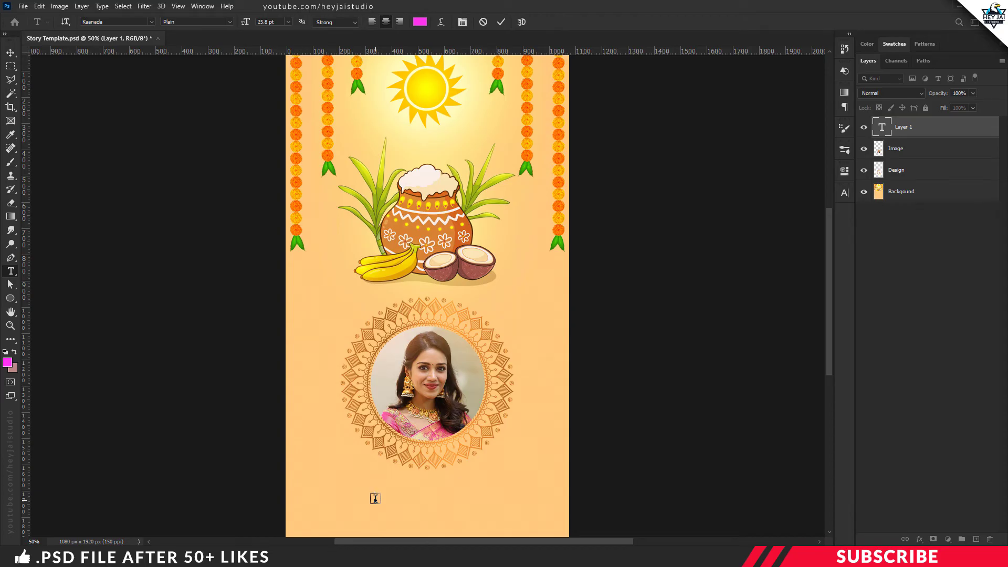
pyautogui.write('bghq;fy;')
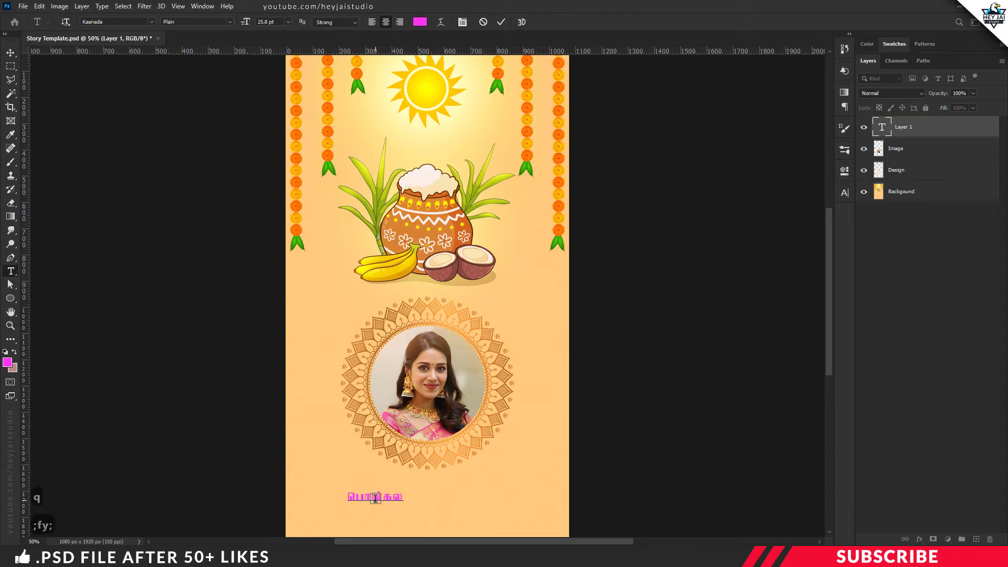
pyautogui.press('KP_Enter')
pyautogui.hotkey('ctrl', 't')
pyautogui.moveTo(404, 491); pyautogui.dragTo(462, 490)
pyautogui.scroll(-2, 568, 427)
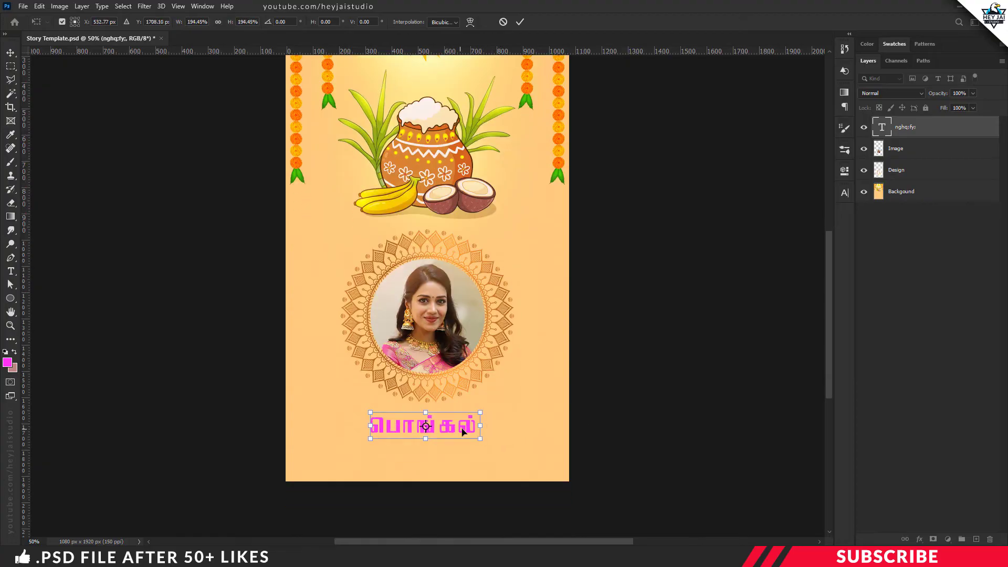
pyautogui.press('Return')
# Duplicate the பொங்கல் text layer and move the copy slightly below the original as a second line
pyautogui.hotkey('ctrl', 'j')
pyautogui.press('v')
pyautogui.moveTo(435, 431); pyautogui.dragTo(460, 453)
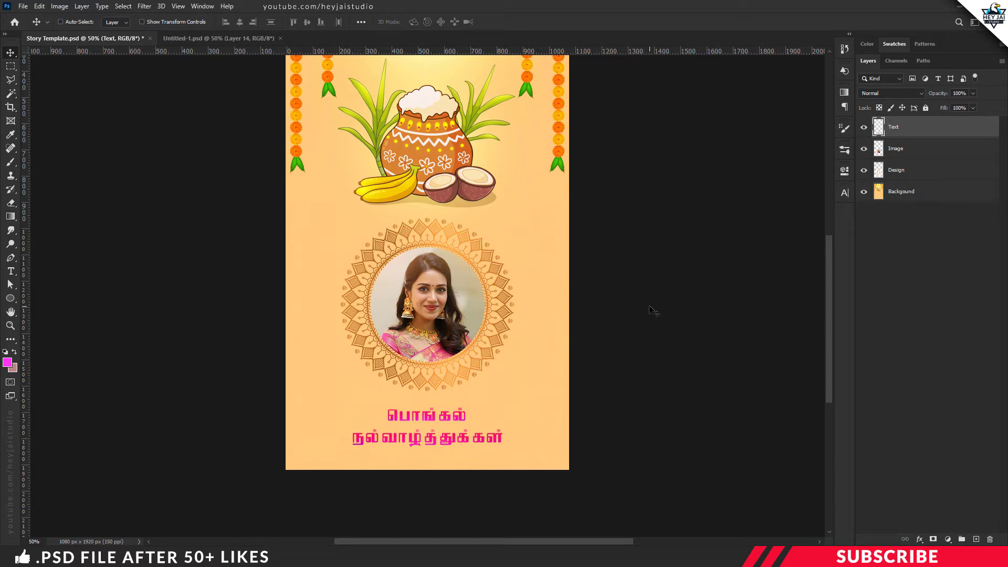
# Convert the Backgound layer and the Design layer each to a smart object
pyautogui.click(903, 196)
pyautogui.rightClick(902, 196)
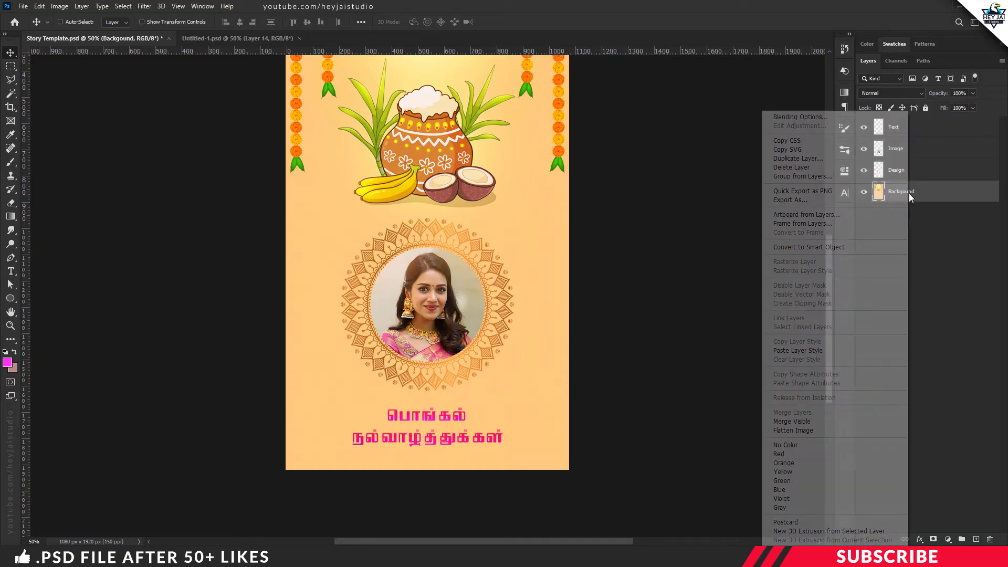
pyautogui.click(834, 250)
pyautogui.click(908, 178)
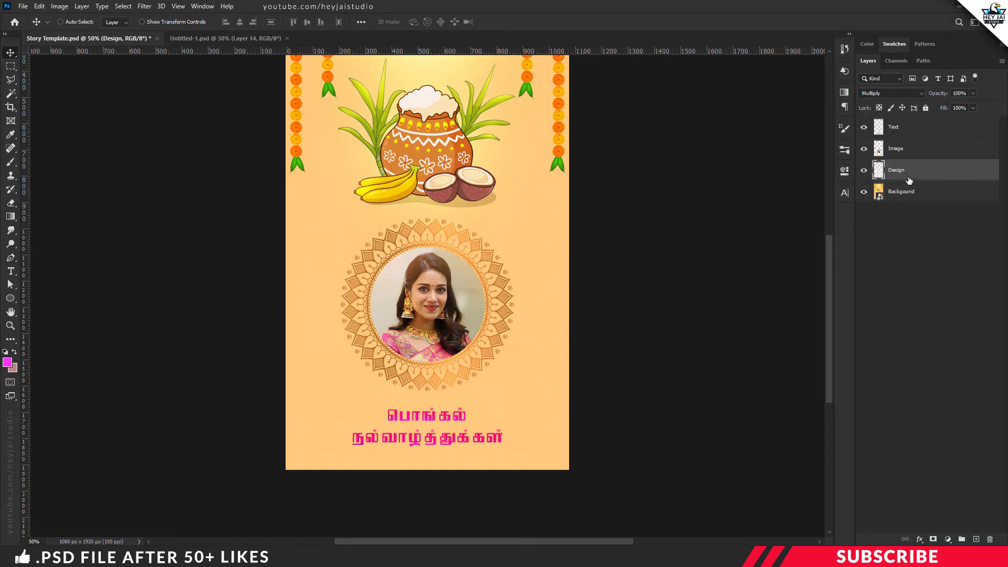
pyautogui.rightClick(908, 177)
pyautogui.click(842, 248)
# Convert the Image layer and the Text layer each to a smart object
pyautogui.click(902, 148)
pyautogui.rightClick(902, 149)
pyautogui.click(836, 249)
pyautogui.click(909, 129)
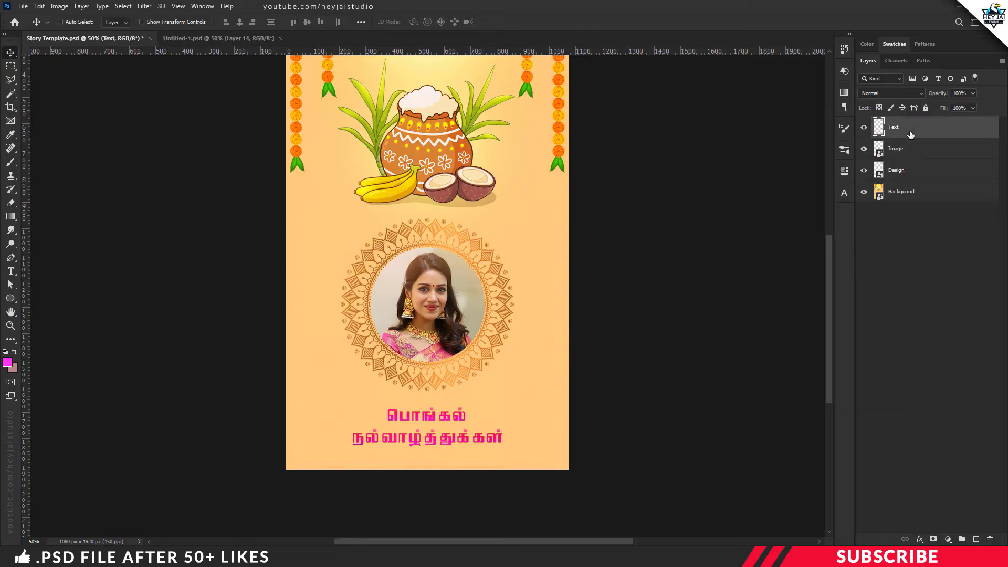
pyautogui.rightClick(909, 129)
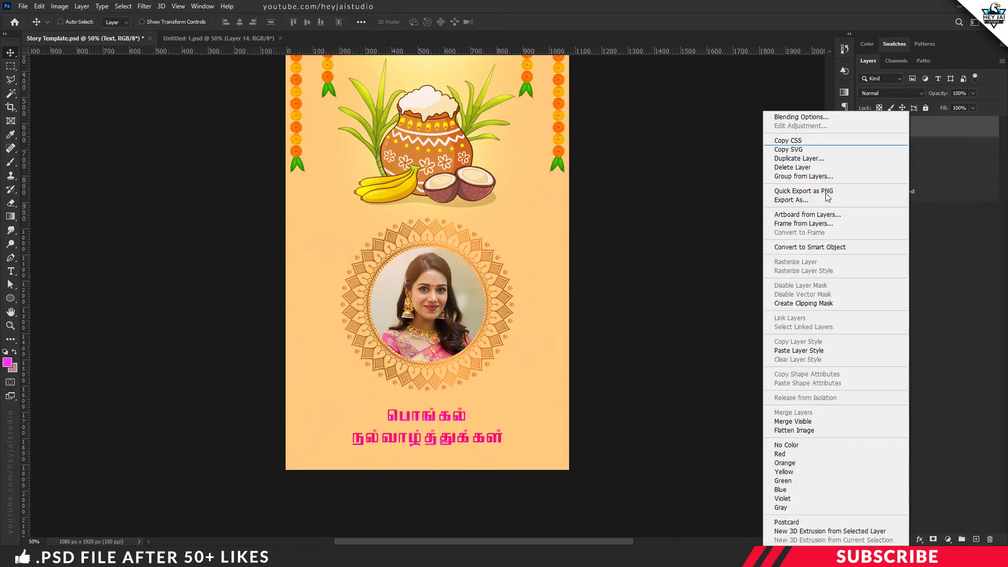
pyautogui.click(845, 248)
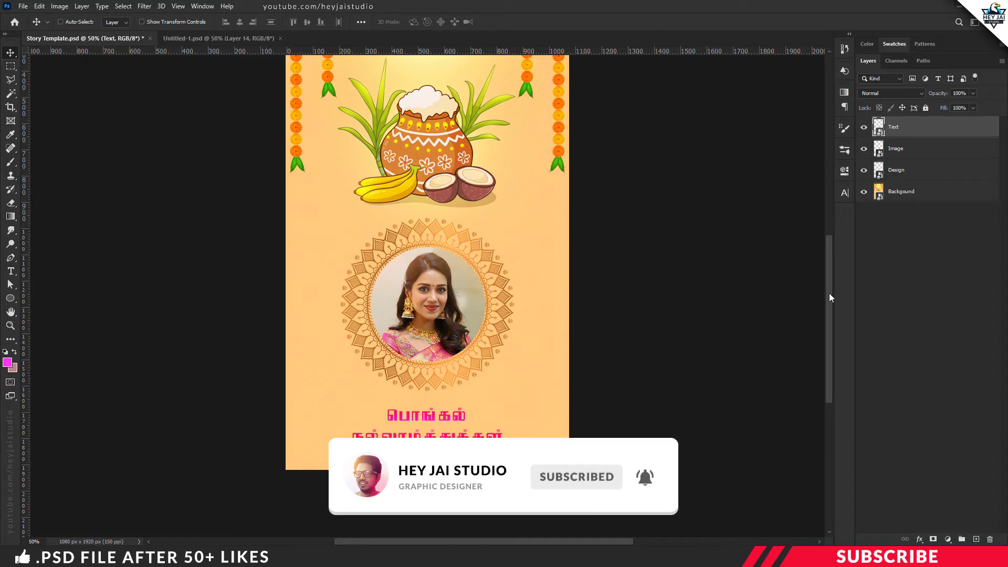
# Show the Timeline and create a video timeline from the four layers
pyautogui.hotkey('ctrl', '-')
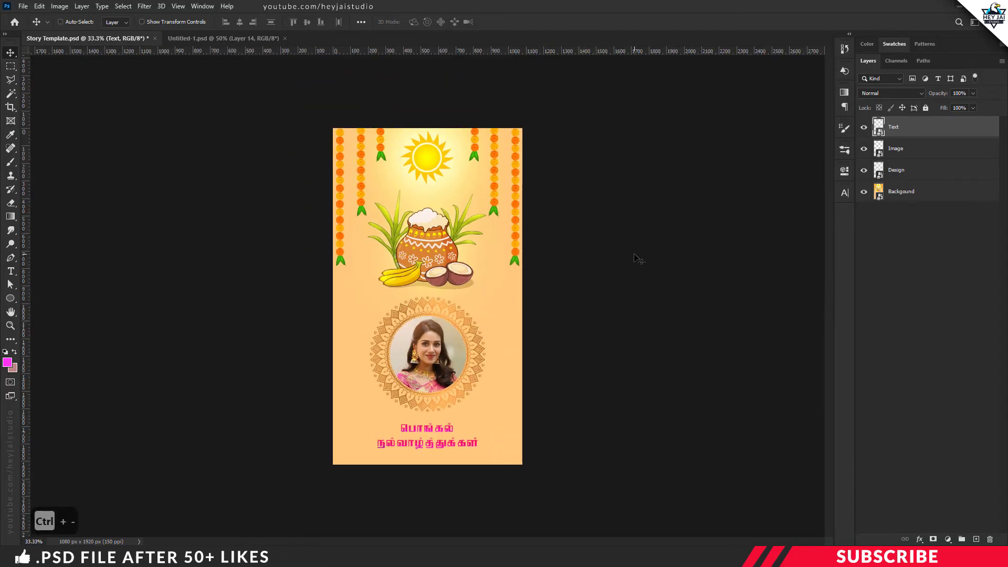
pyautogui.click(203, 7)
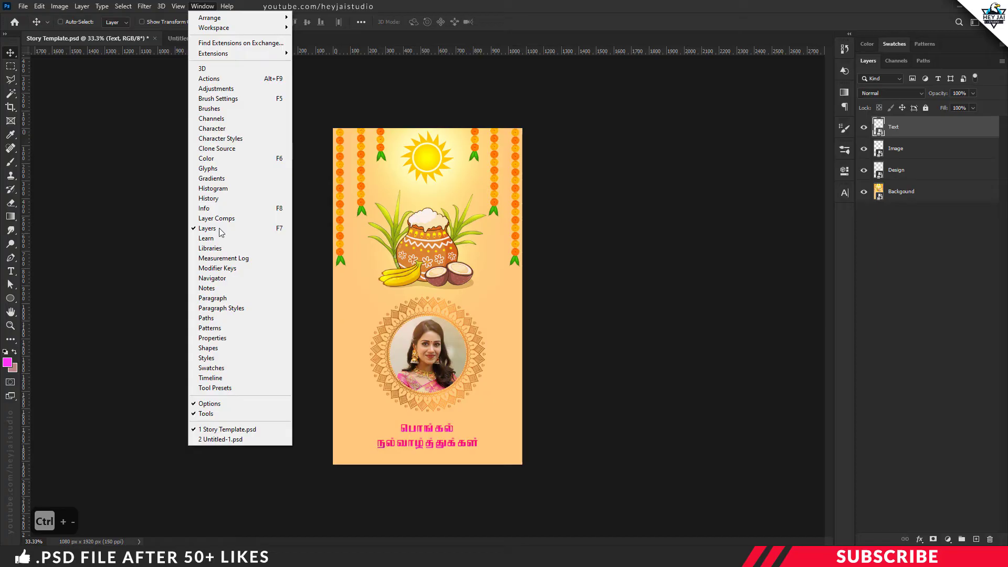
pyautogui.click(236, 380)
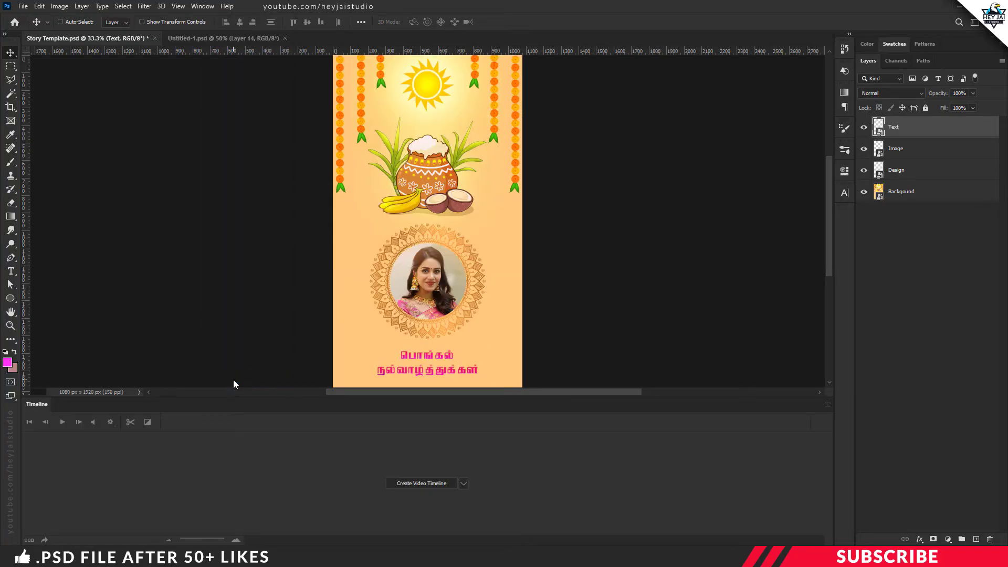
pyautogui.click(411, 484)
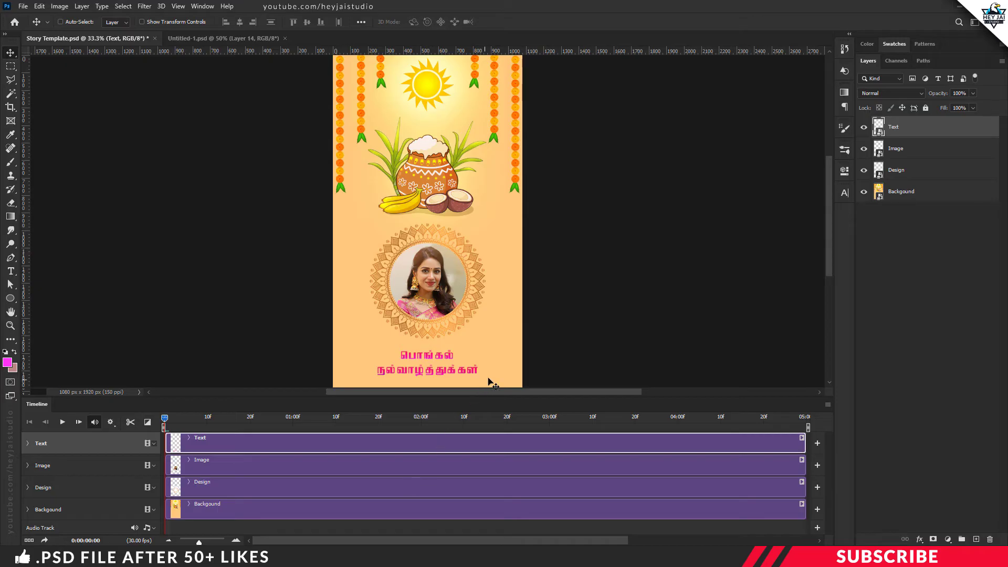
# Extend the Backgound, Design, Image and Text clips in the timeline so that each ends at 08:00f
pyautogui.hotkey('ctrl', '-')
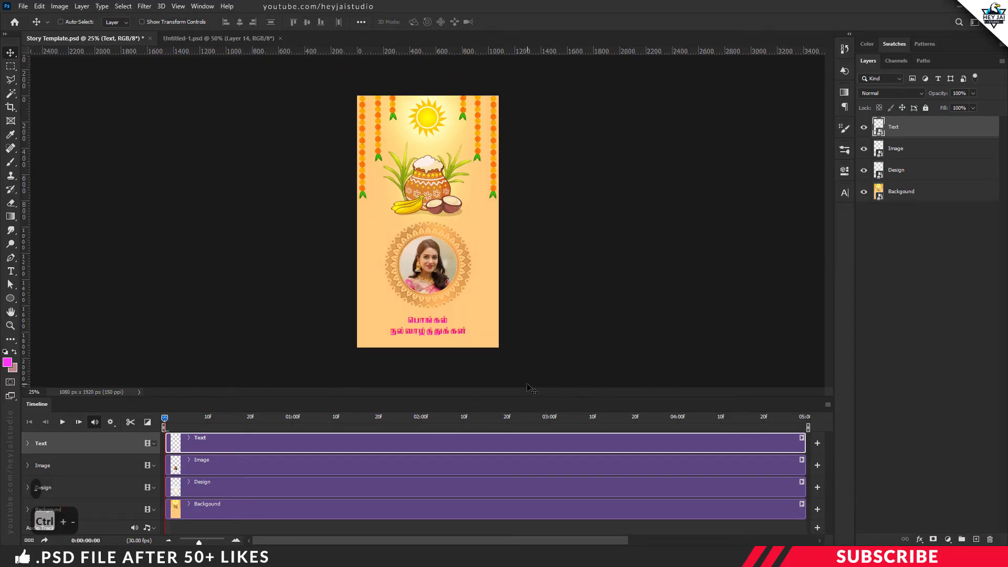
pyautogui.moveTo(530, 398); pyautogui.dragTo(531, 380)
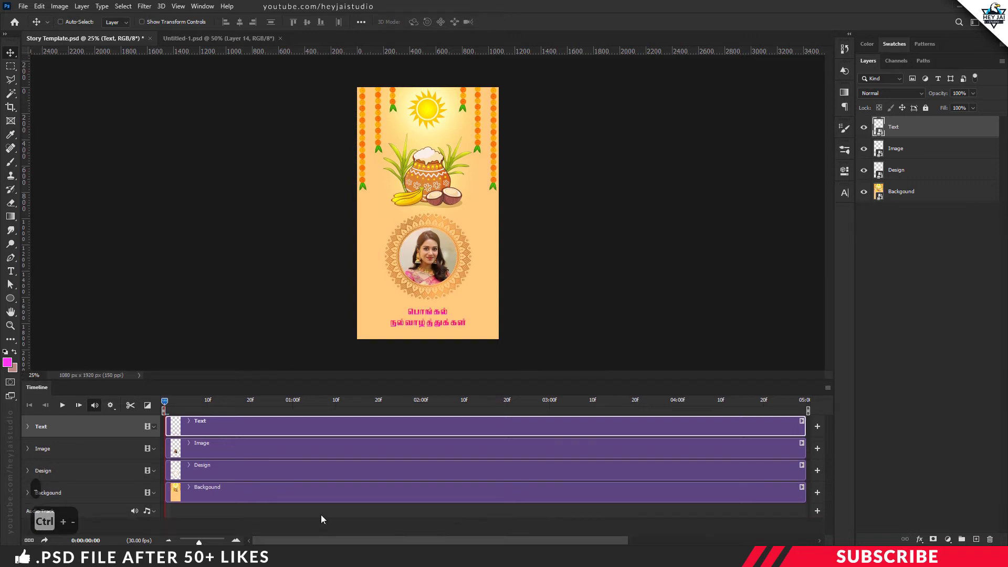
pyautogui.click(171, 541)
pyautogui.click(170, 541)
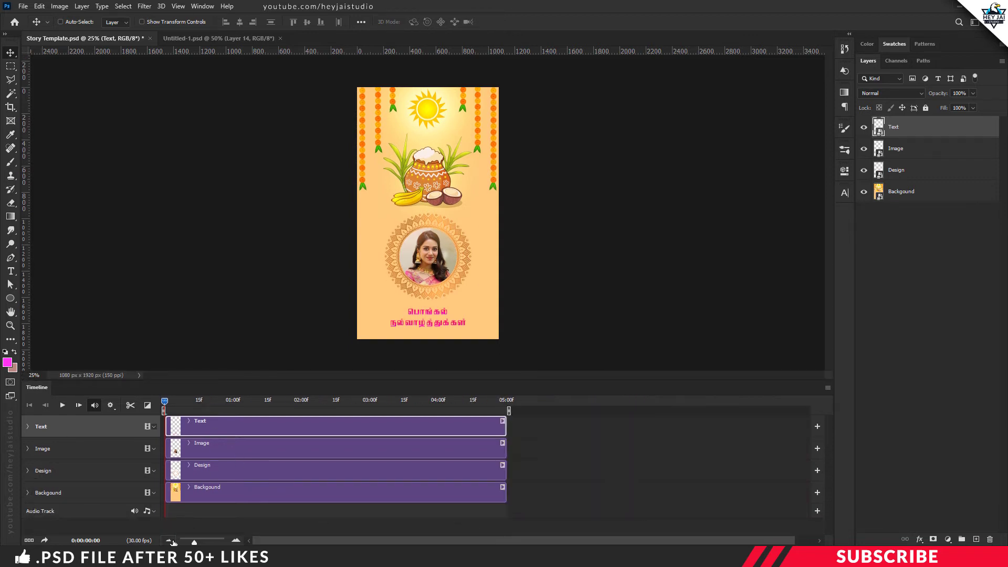
pyautogui.click(170, 541)
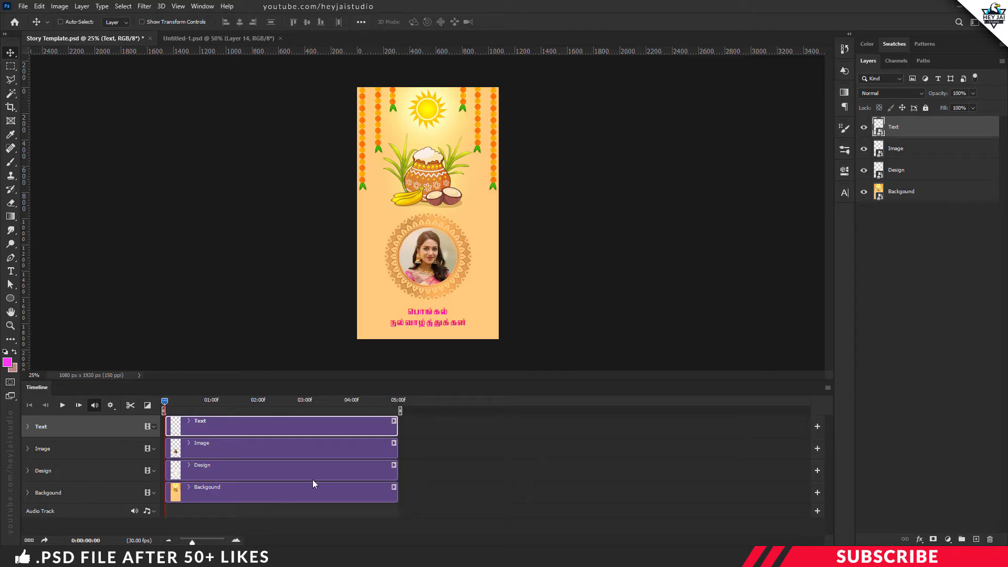
pyautogui.moveTo(397, 489); pyautogui.dragTo(538, 498)
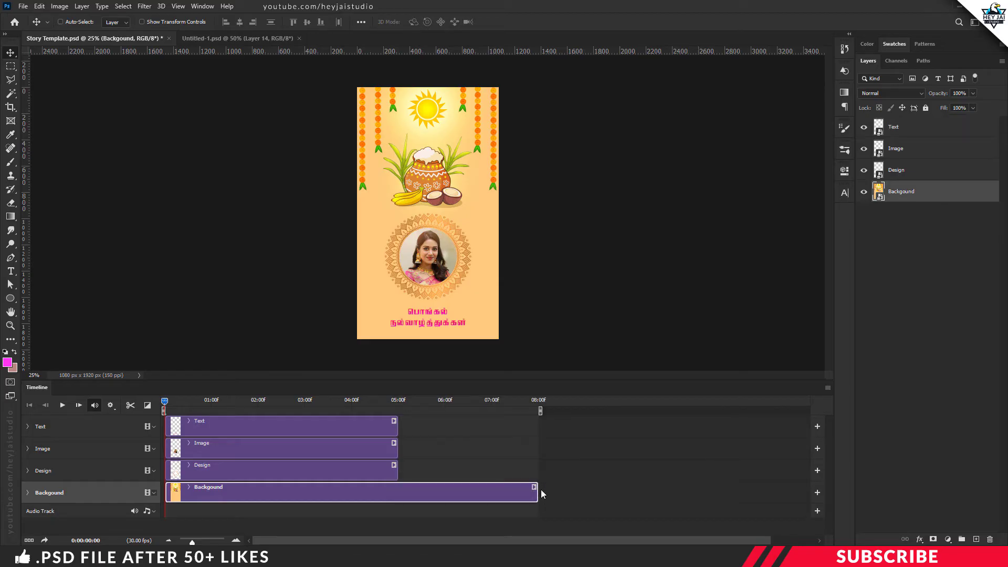
pyautogui.click(397, 475)
pyautogui.moveTo(398, 473); pyautogui.dragTo(537, 473)
pyautogui.moveTo(399, 448); pyautogui.dragTo(536, 448)
pyautogui.moveTo(398, 426); pyautogui.dragTo(538, 426)
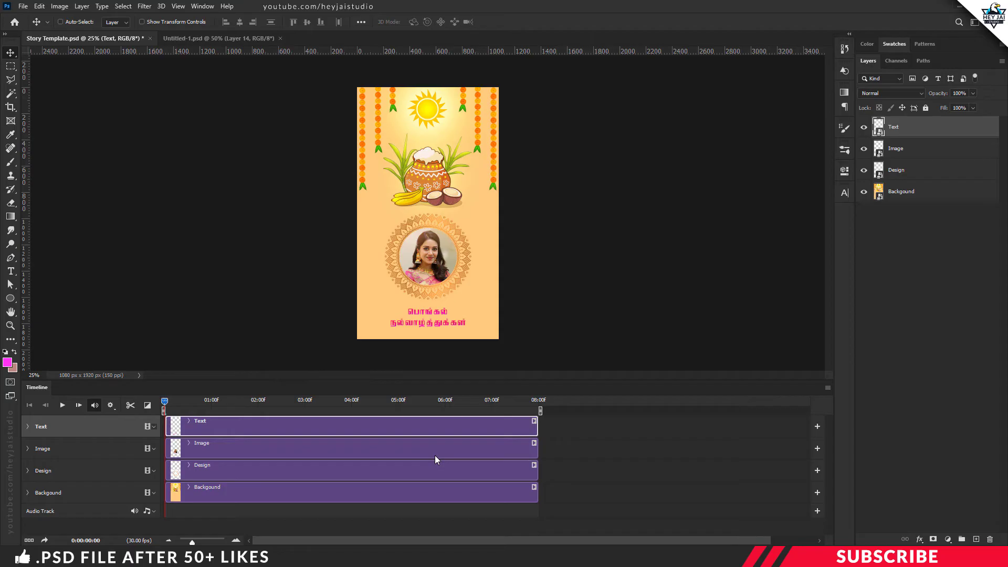